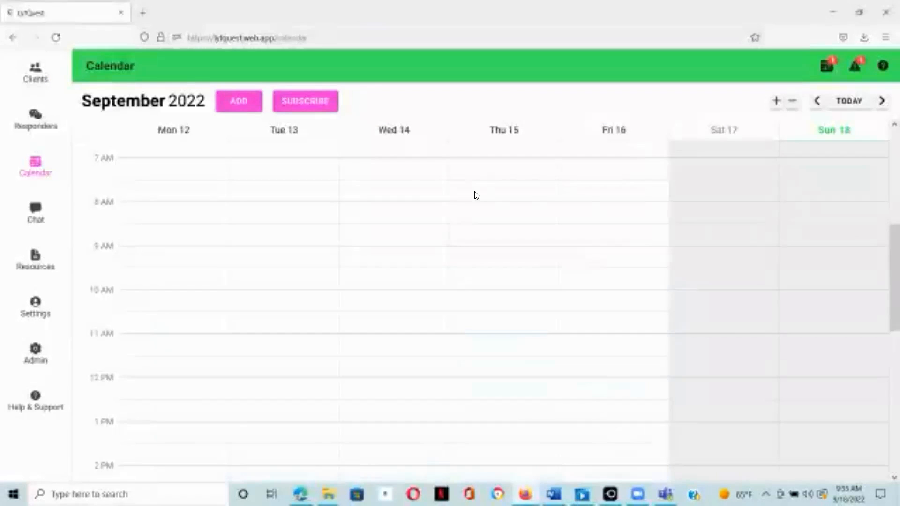
# Open Client C's page from the list of clients.
pyautogui.click(34, 75)
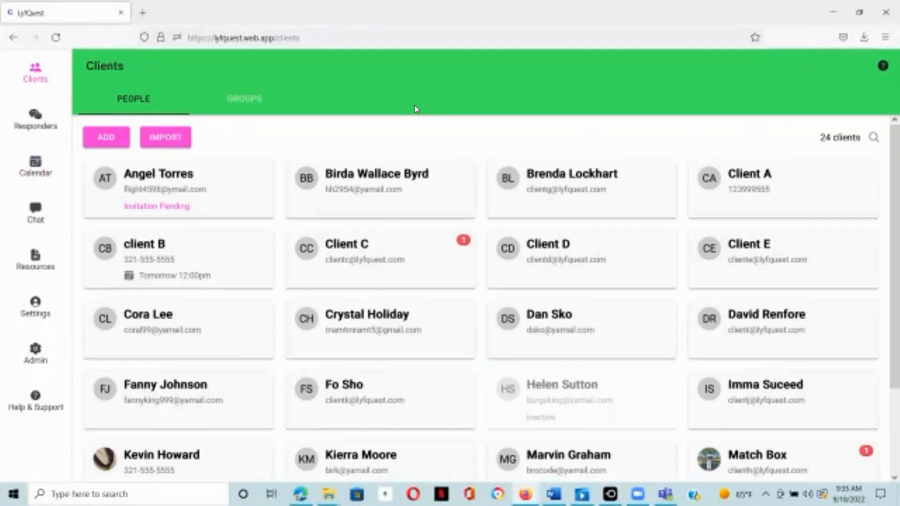
pyautogui.click(382, 261)
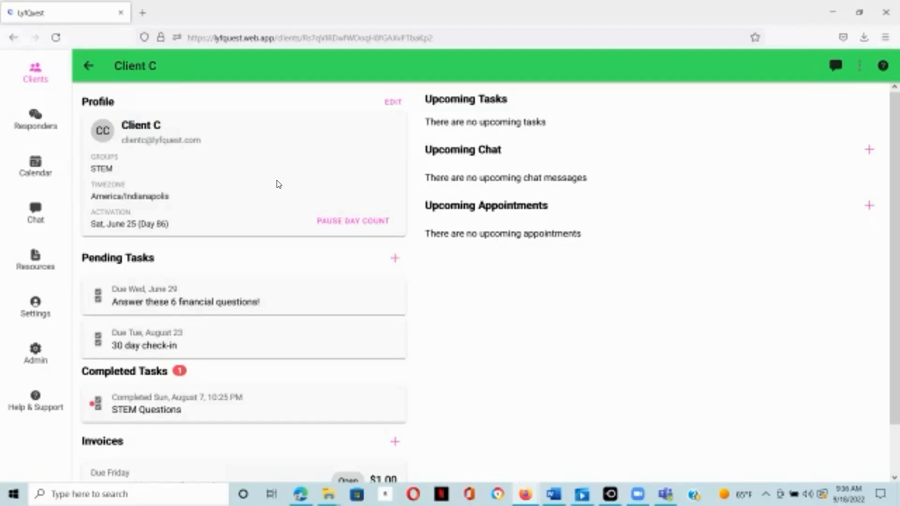
# Examine Client C's editable profile, including contact details, timezone, notes and group assignments, and close it without saving.
pyautogui.click(392, 103)
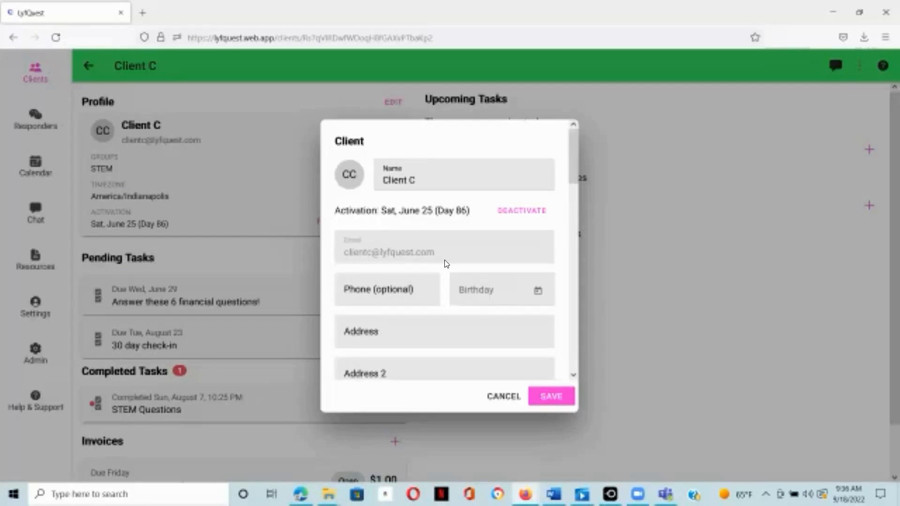
pyautogui.scroll(-3, 445, 263)
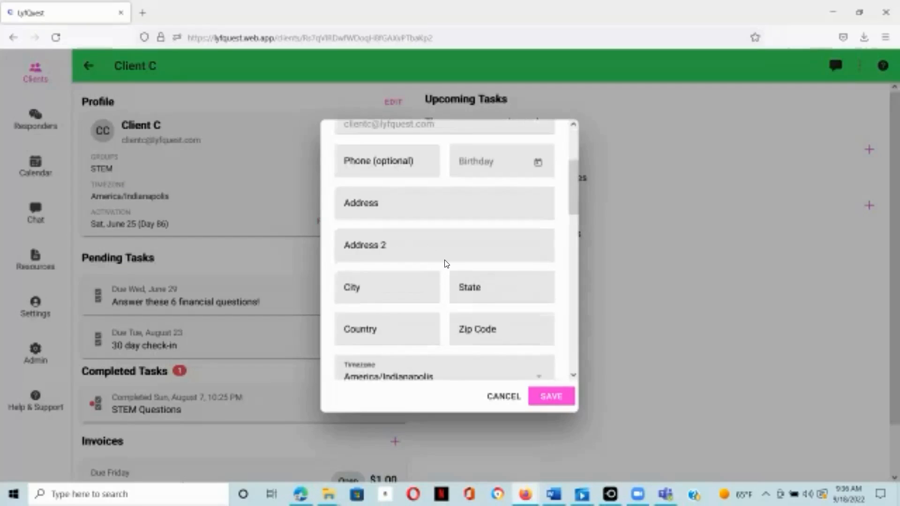
pyautogui.scroll(-3, 445, 263)
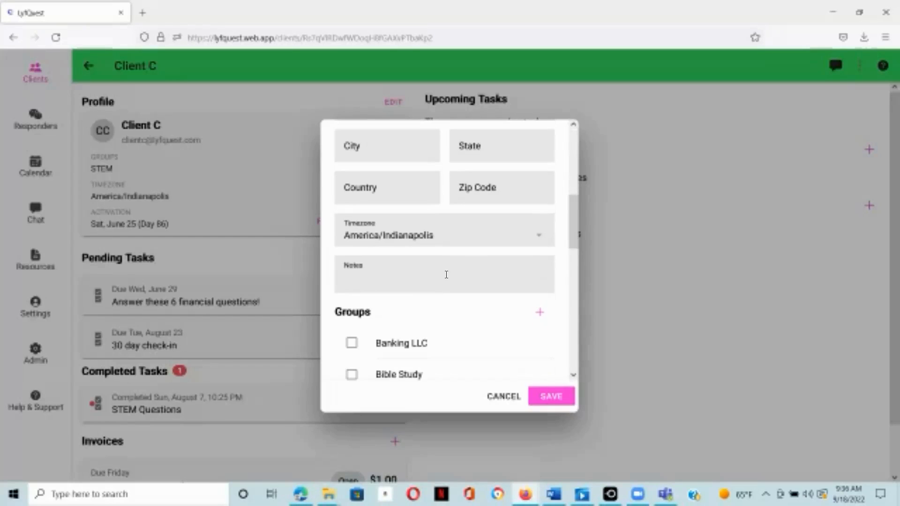
pyautogui.click(376, 279)
pyautogui.scroll(-2, 375, 280)
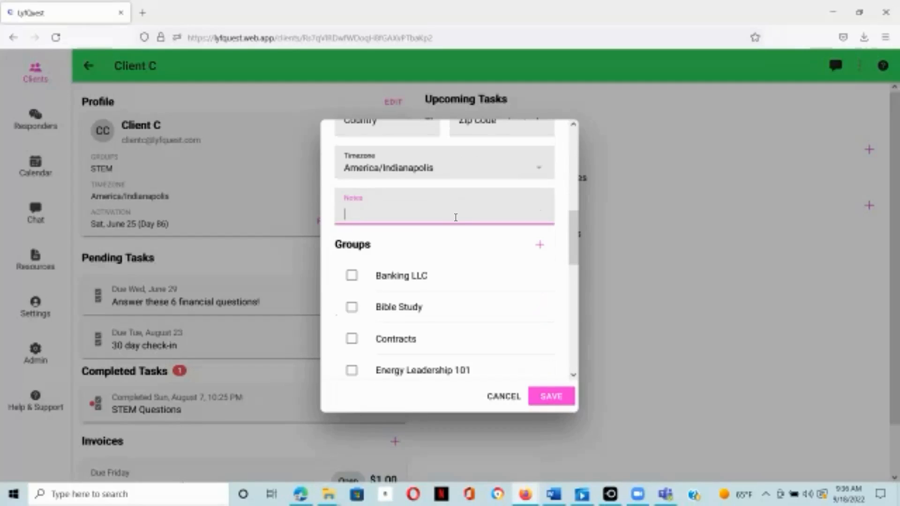
pyautogui.scroll(-2, 363, 277)
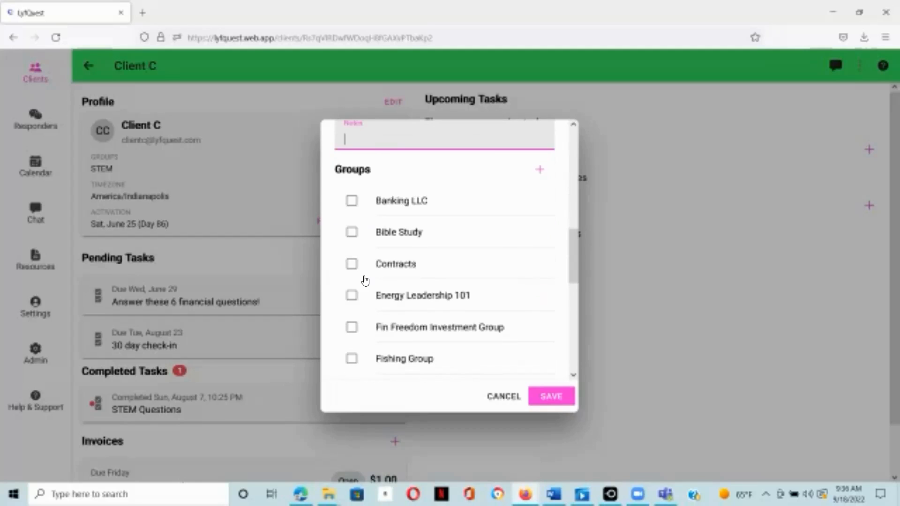
pyautogui.scroll(-10, 365, 279)
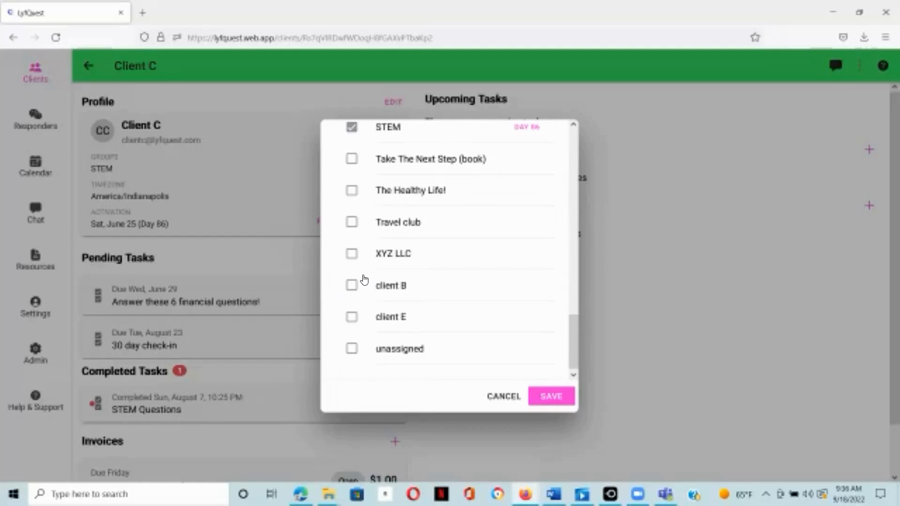
pyautogui.scroll(10, 365, 280)
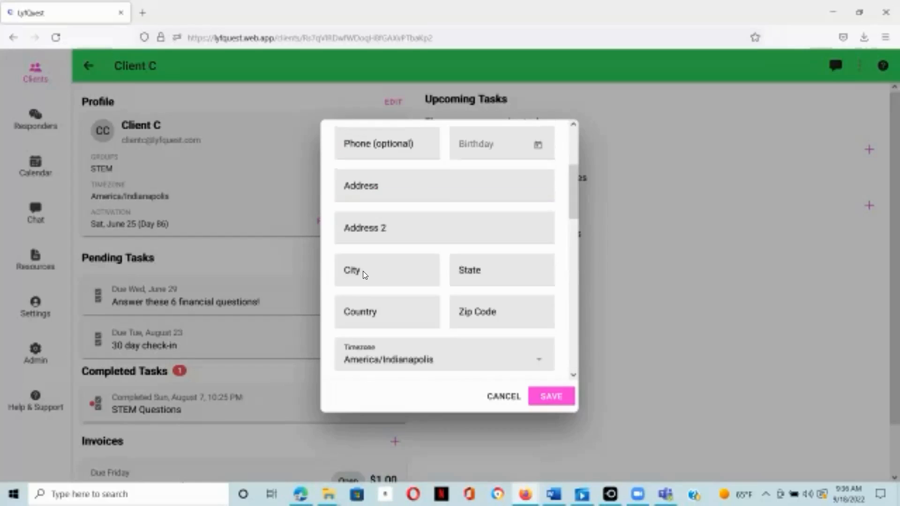
pyautogui.scroll(4, 363, 271)
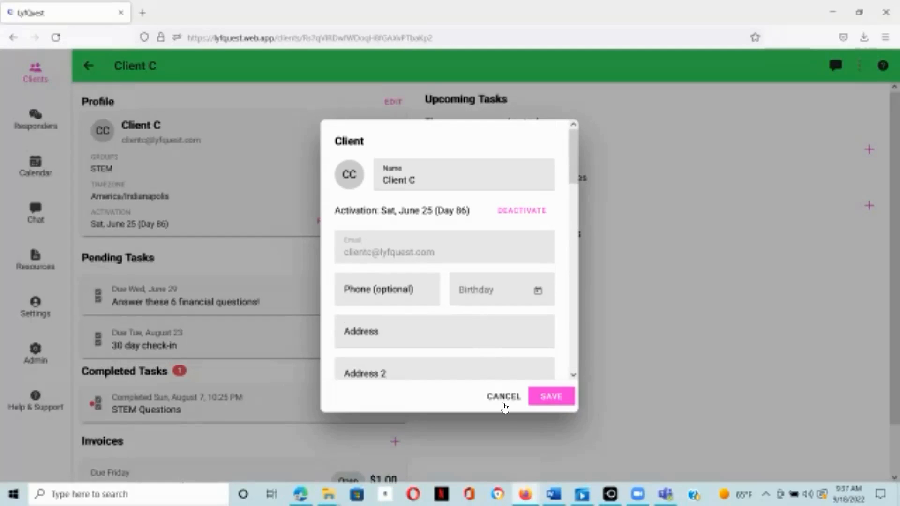
pyautogui.click(277, 218)
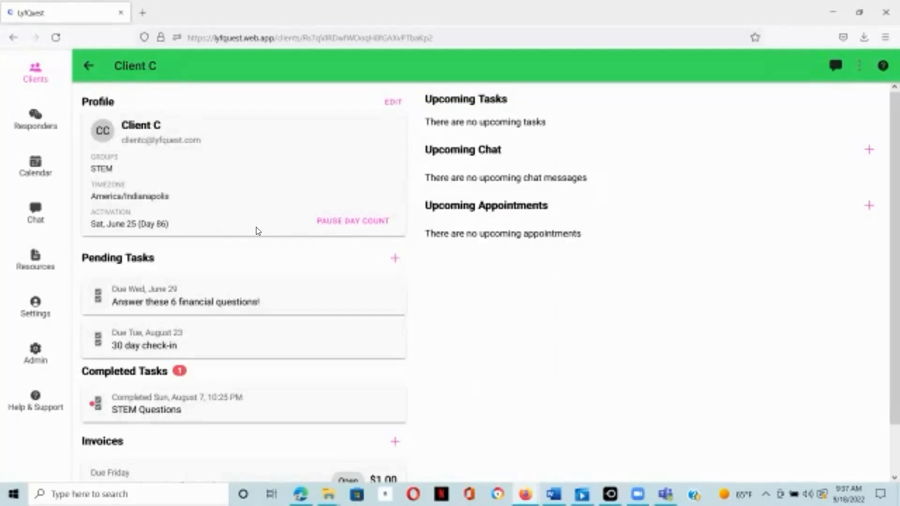
# Pause Client C's day count and resume it.
pyautogui.click(349, 221)
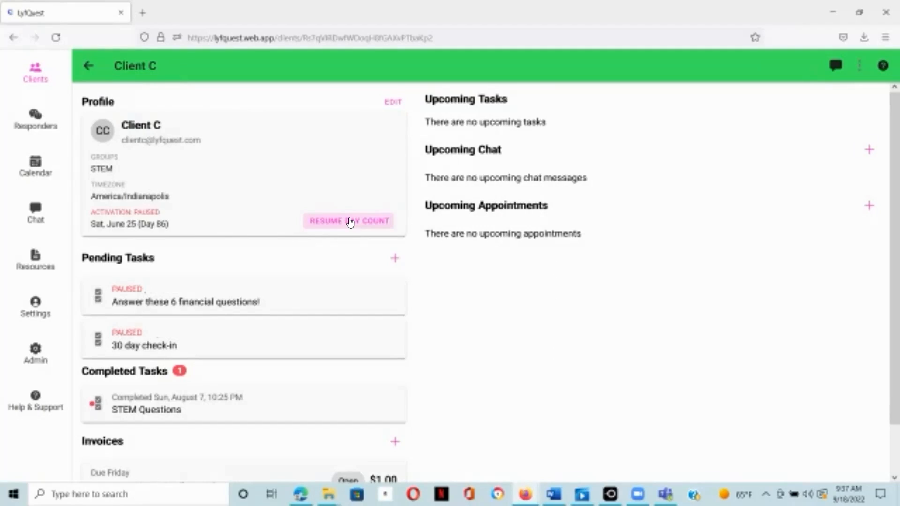
pyautogui.click(350, 223)
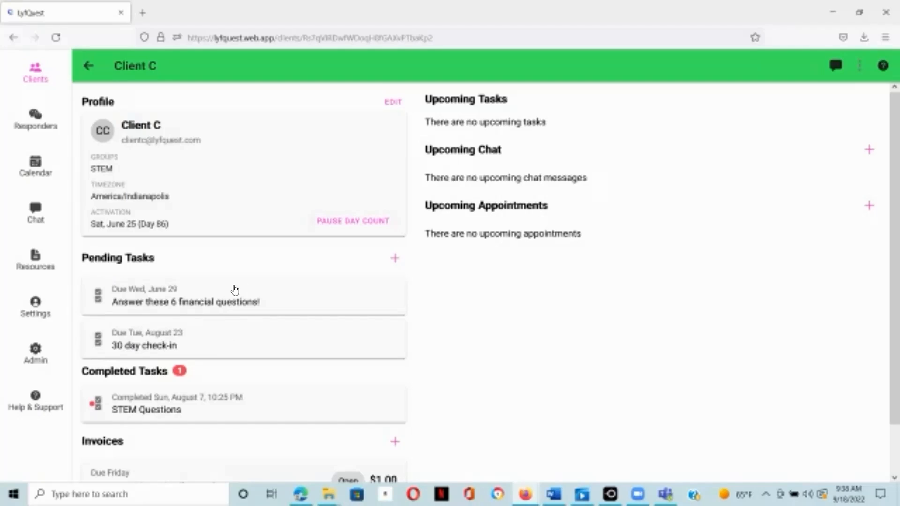
# Examine the form for scheduling a task for Client C, including its image upload and resource link options, and close it without saving.
pyautogui.click(395, 259)
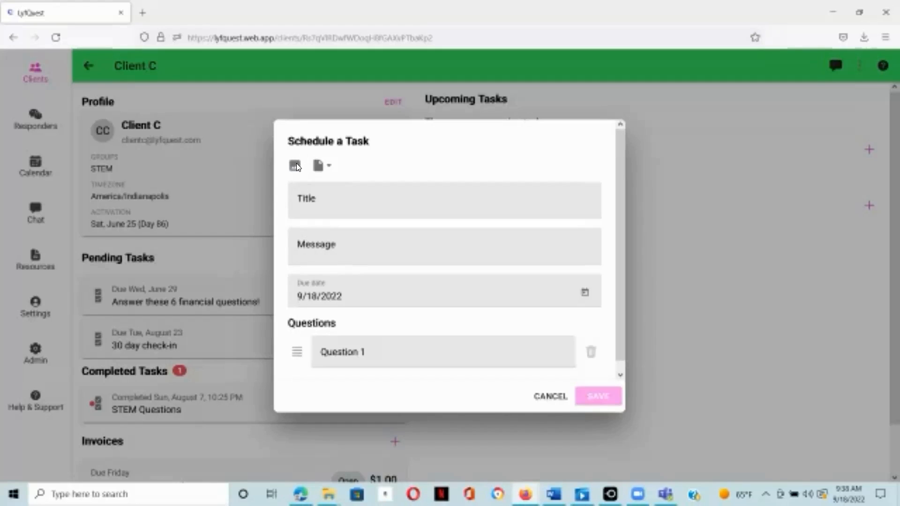
pyautogui.click(295, 165)
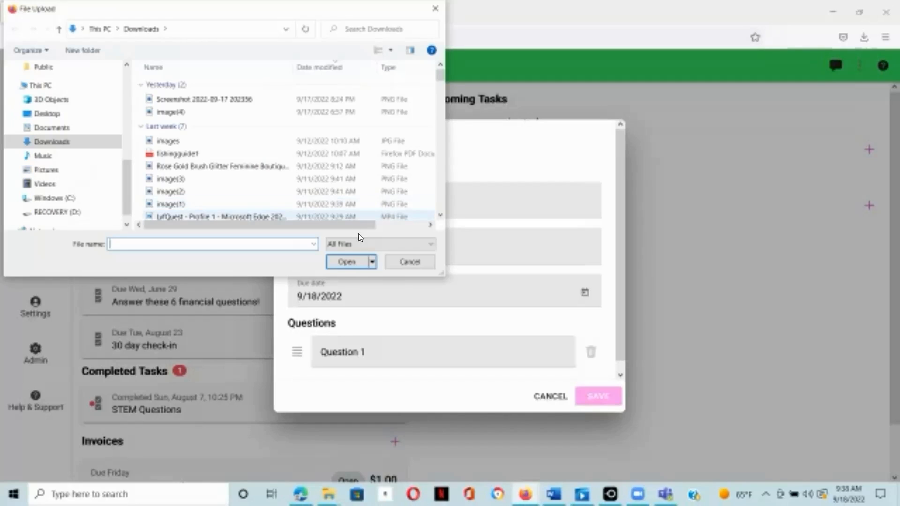
pyautogui.click(408, 261)
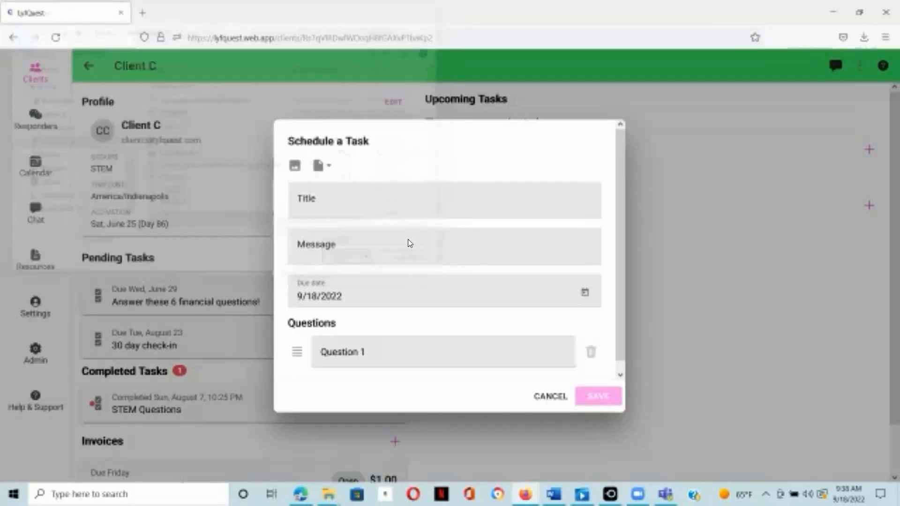
pyautogui.click(328, 168)
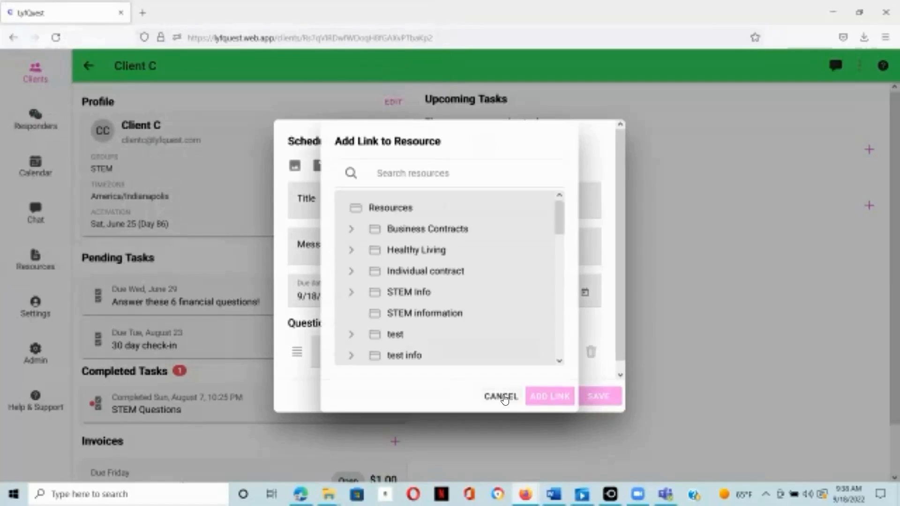
pyautogui.click(320, 192)
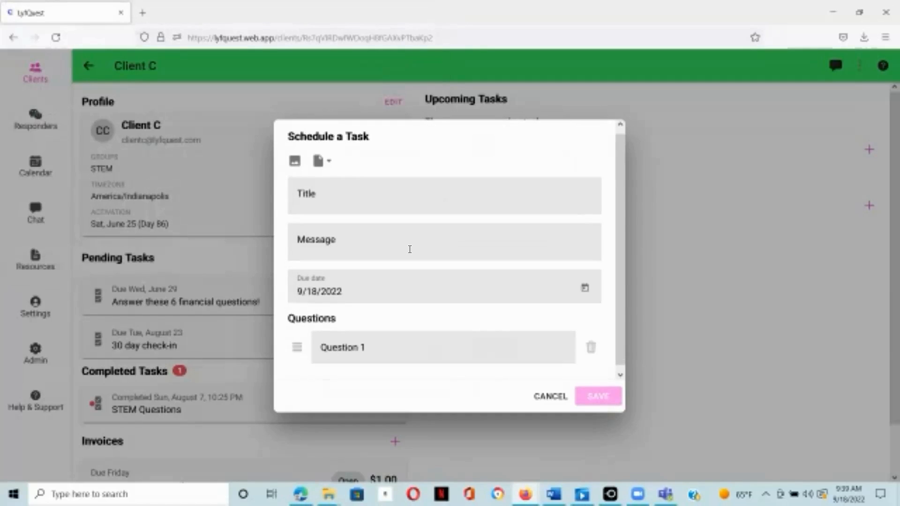
pyautogui.scroll(-1, 468, 288)
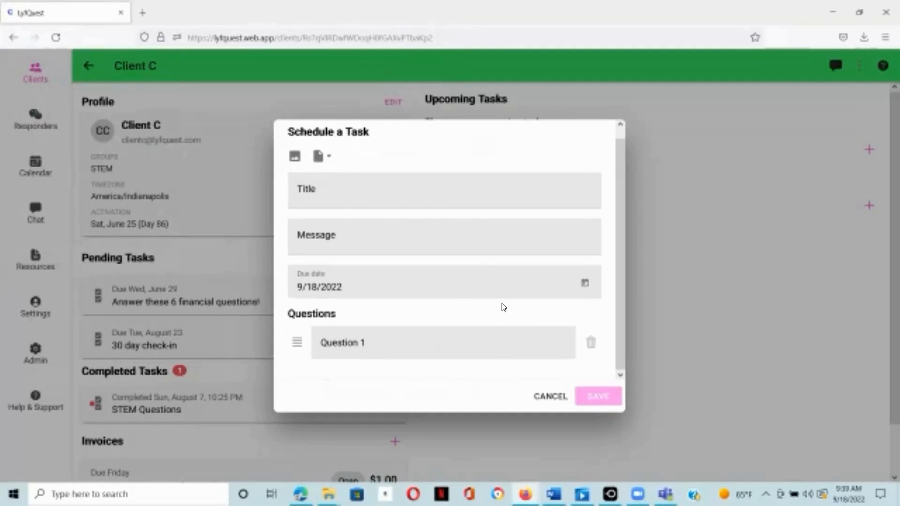
pyautogui.click(548, 396)
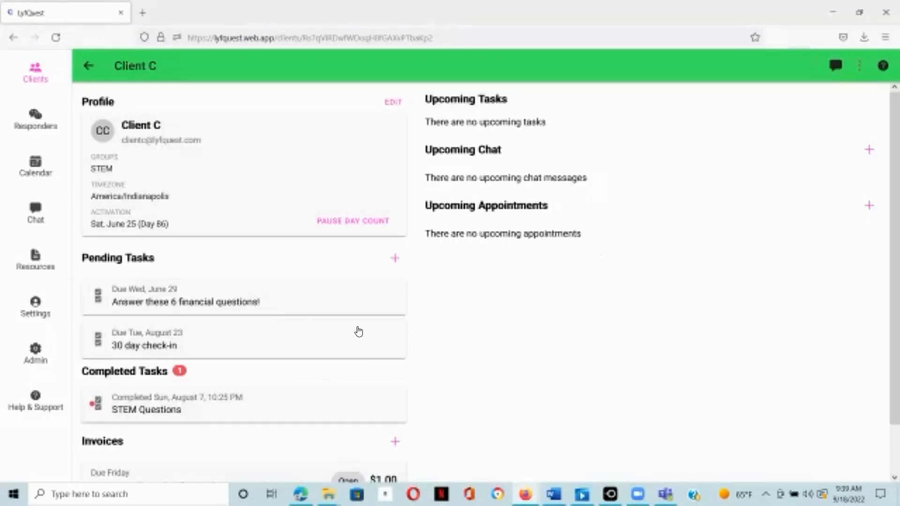
# Review Client C's answers in the completed STEM Questions task and close them.
pyautogui.scroll(-1, 359, 319)
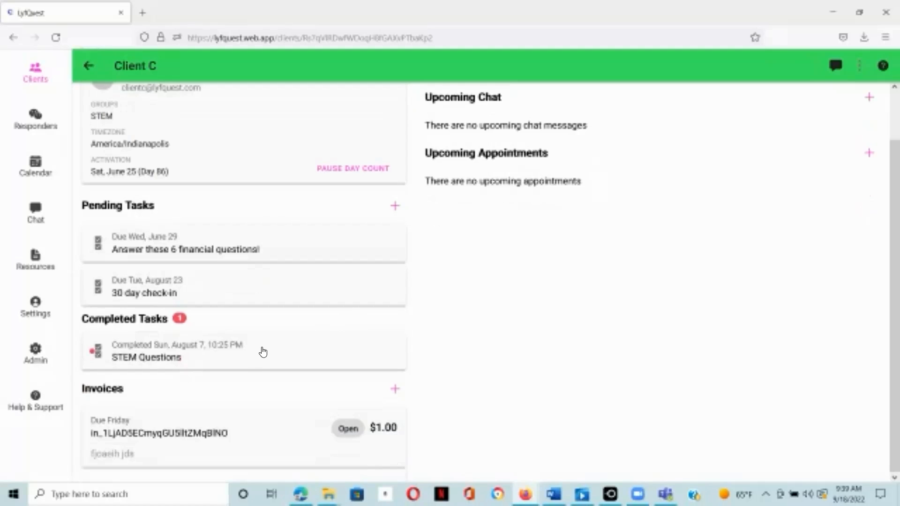
pyautogui.click(300, 351)
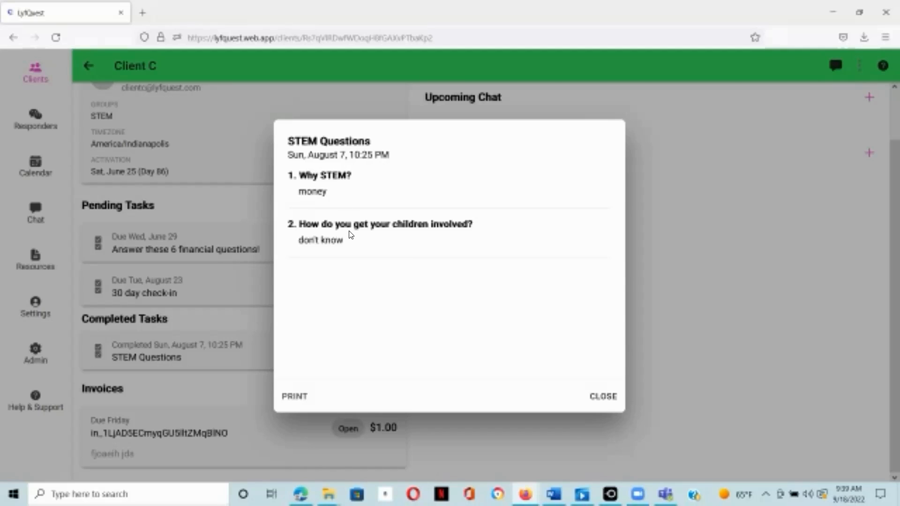
pyautogui.click(598, 397)
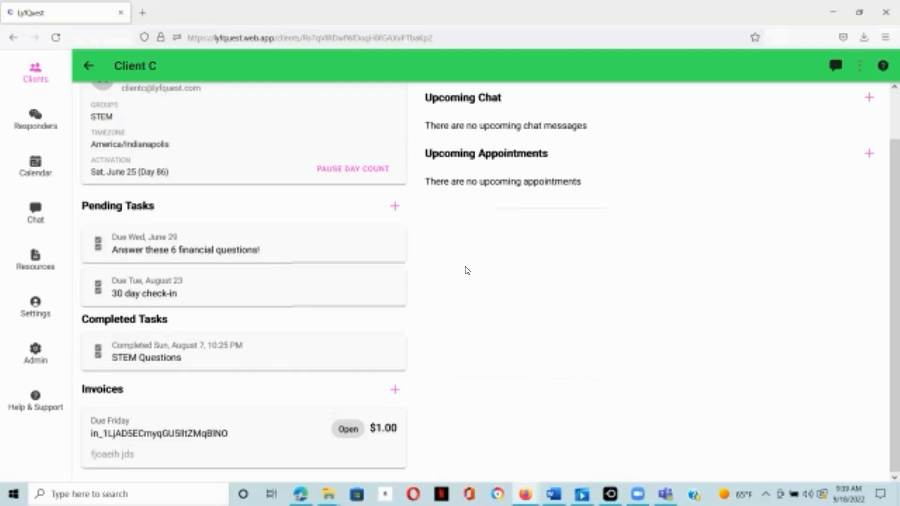
pyautogui.scroll(2, 426, 100)
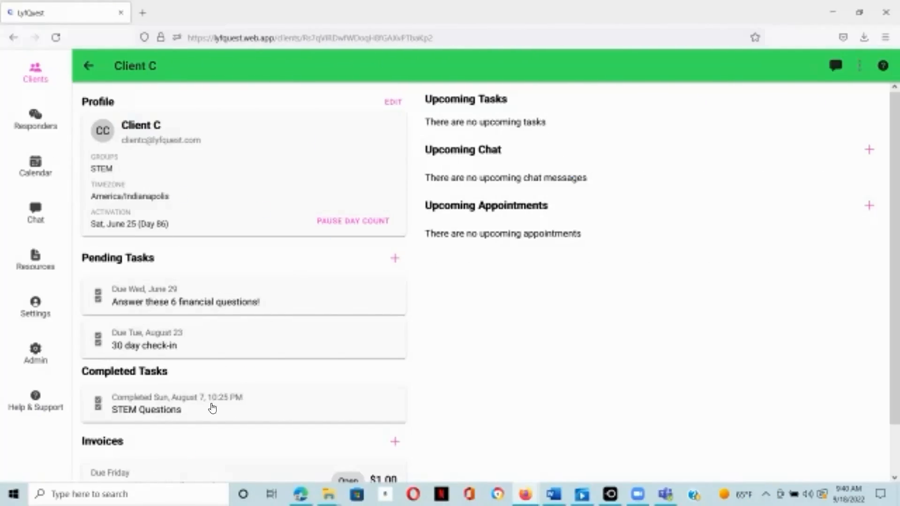
# View the option for adding an invoice and the details of Client C's existing $1.00 invoice without saving any changes.
pyautogui.scroll(-1, 389, 345)
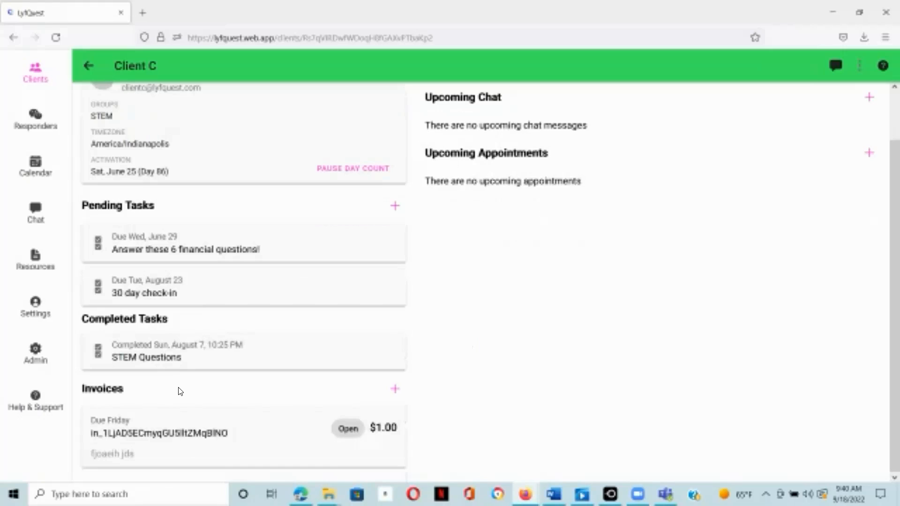
pyautogui.click(396, 391)
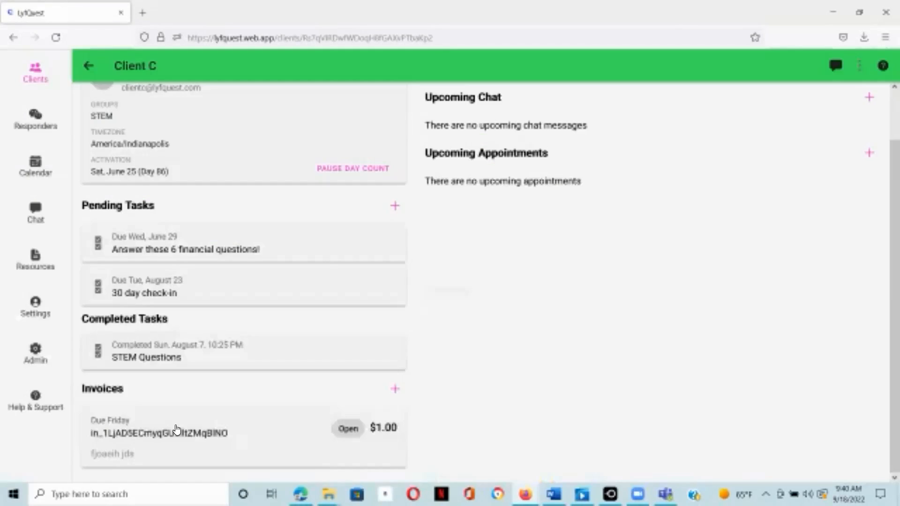
pyautogui.click(176, 427)
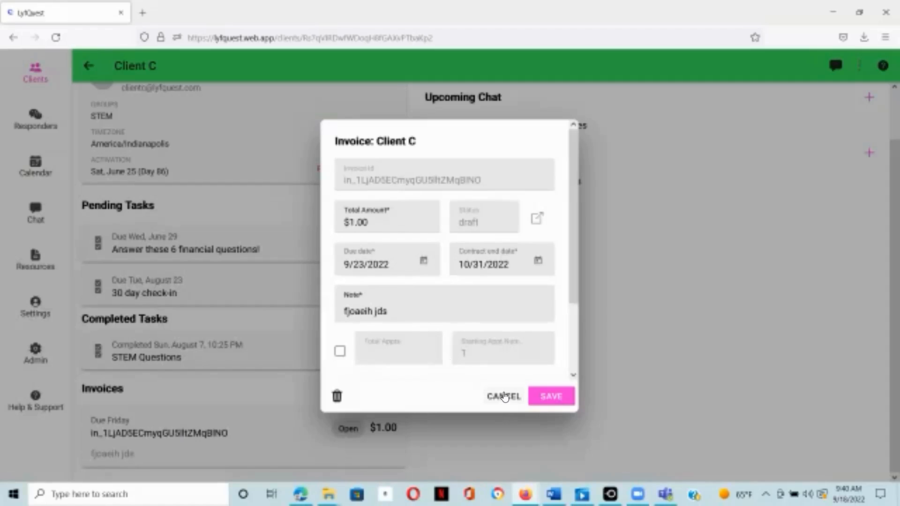
pyautogui.click(207, 415)
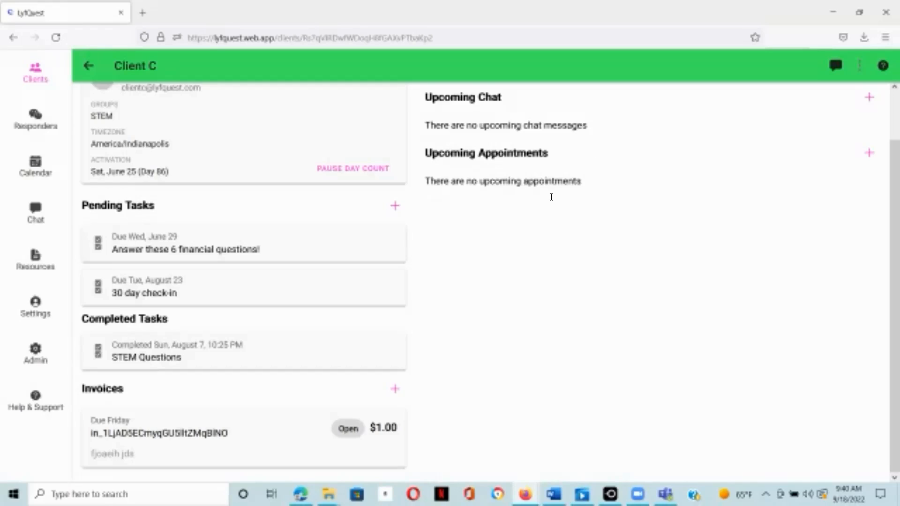
# Start a scheduled chat message for Client C and attach a link to the resource "Rose Gold Brush Glitter Feminine Boutique Circle Logo(1)".
pyautogui.scroll(2, 581, 160)
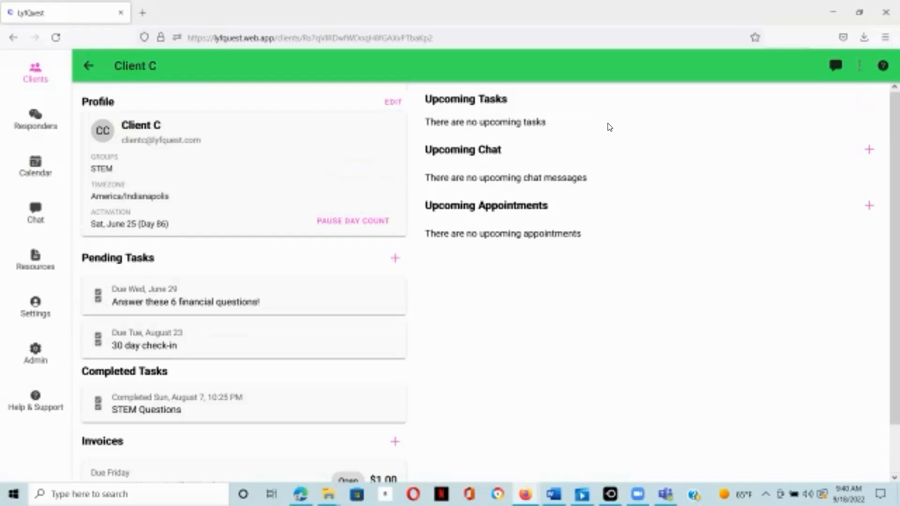
pyautogui.click(868, 149)
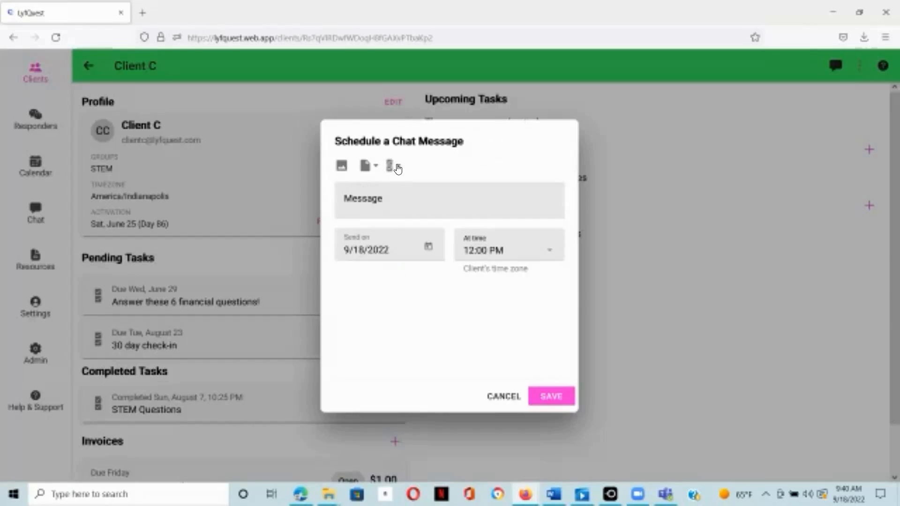
pyautogui.click(374, 166)
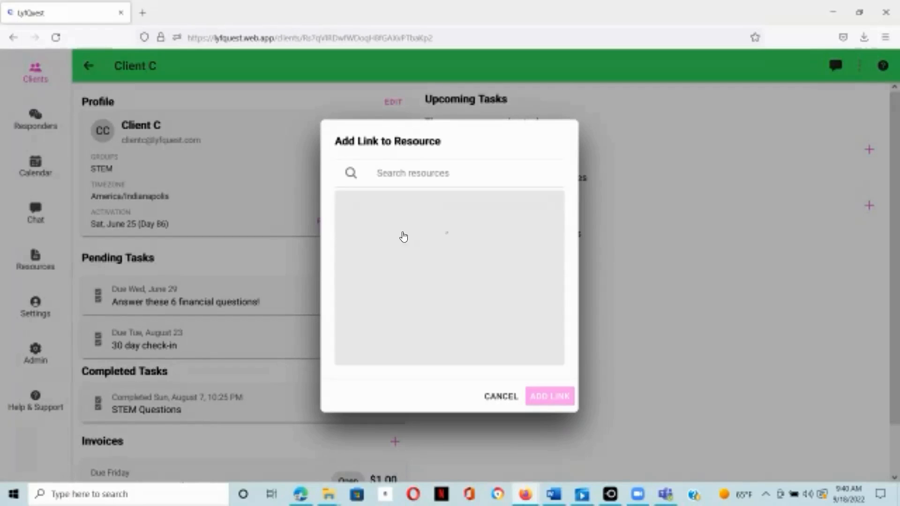
pyautogui.scroll(-5, 401, 239)
pyautogui.scroll(-6, 401, 239)
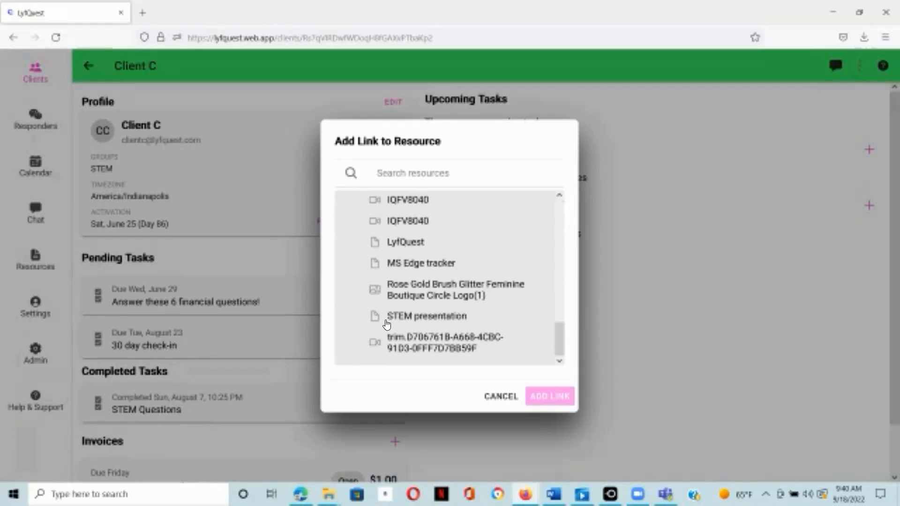
pyautogui.click(407, 297)
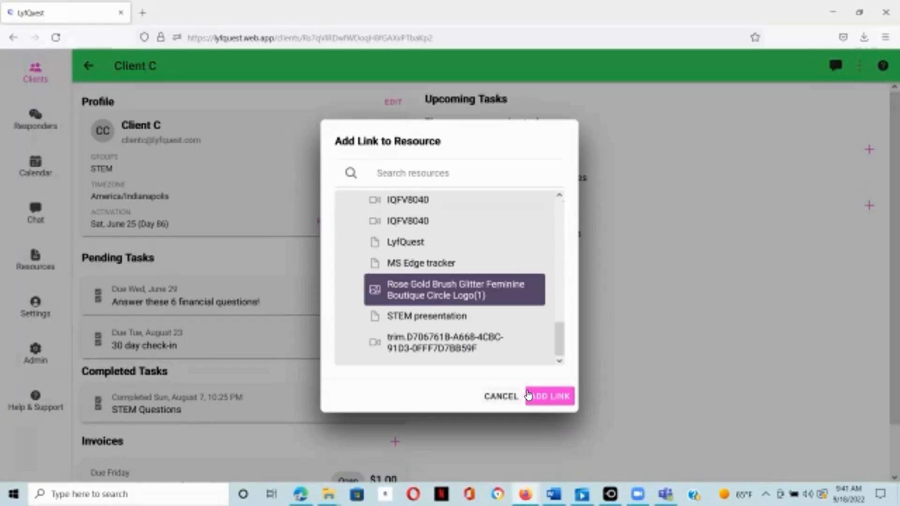
# Write "Look at this!!! What do you think?" as the text of the scheduled chat message.
pyautogui.click(389, 245)
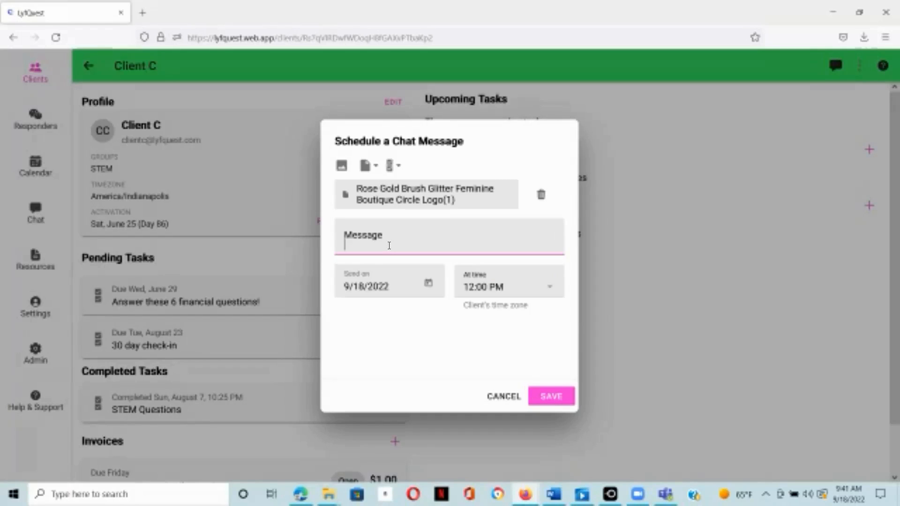
pyautogui.write('Tes')
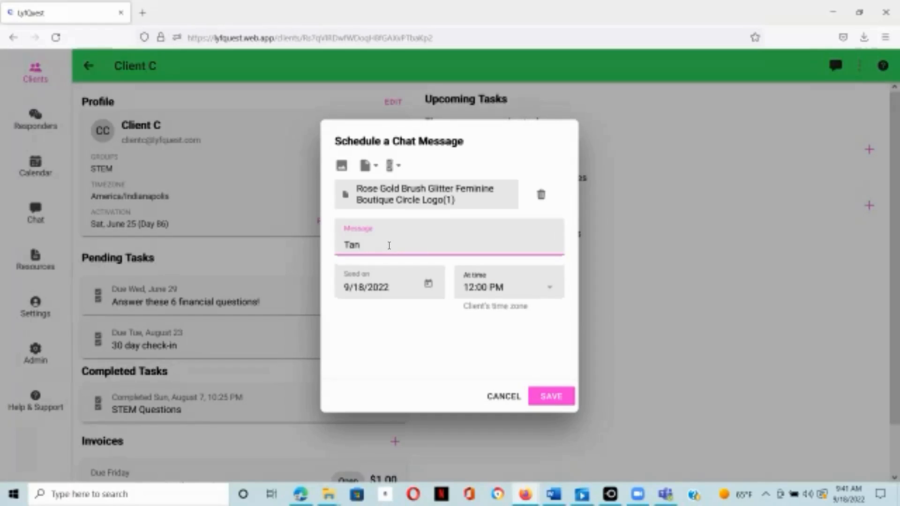
pyautogui.press('BackSpace')
pyautogui.press('BackSpace')
pyautogui.press('BackSpace')
pyautogui.write('Look at this!!!  What do')
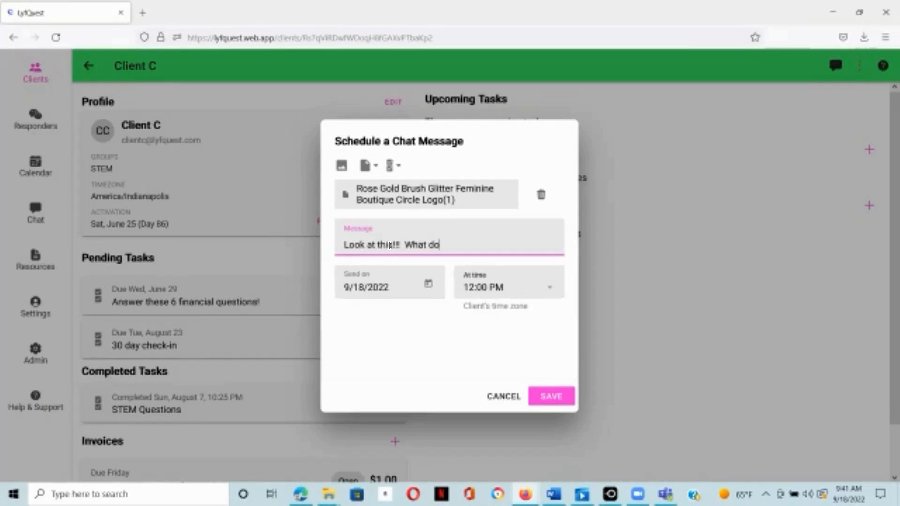
pyautogui.write(' you think?')
# Set the message's send time to 10:00 AM and save the scheduled message.
pyautogui.click(551, 292)
pyautogui.click(550, 288)
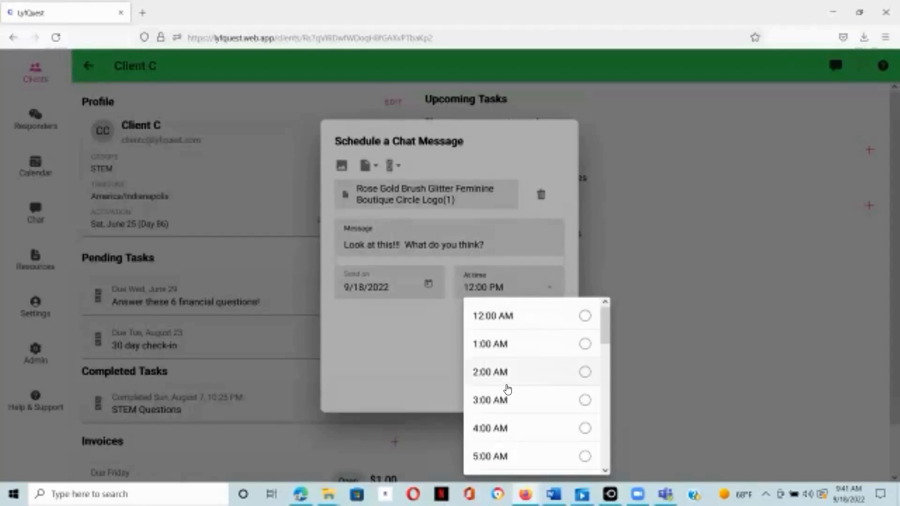
pyautogui.scroll(-4, 507, 389)
pyautogui.scroll(6, 507, 389)
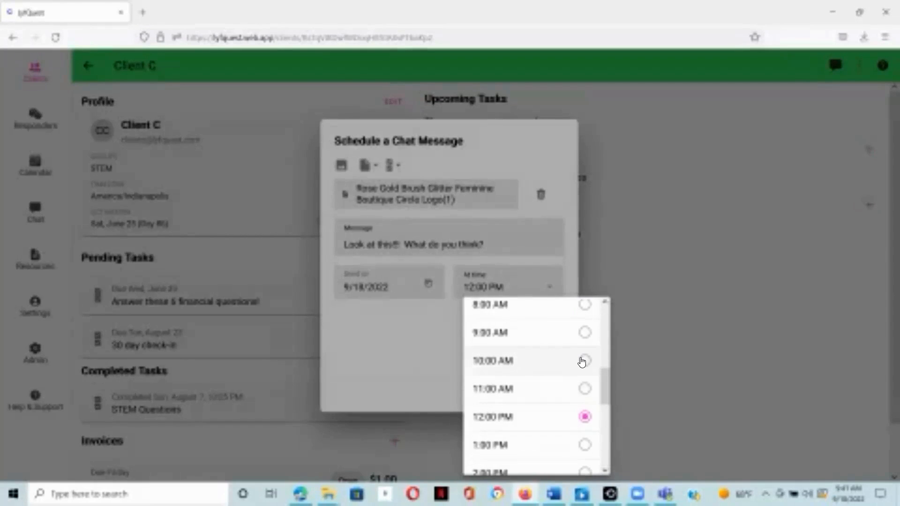
pyautogui.click(490, 368)
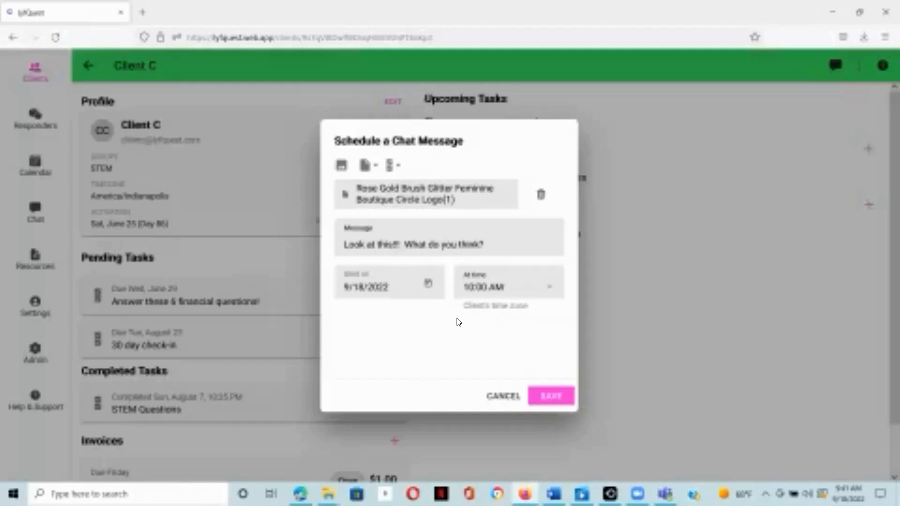
pyautogui.click(546, 395)
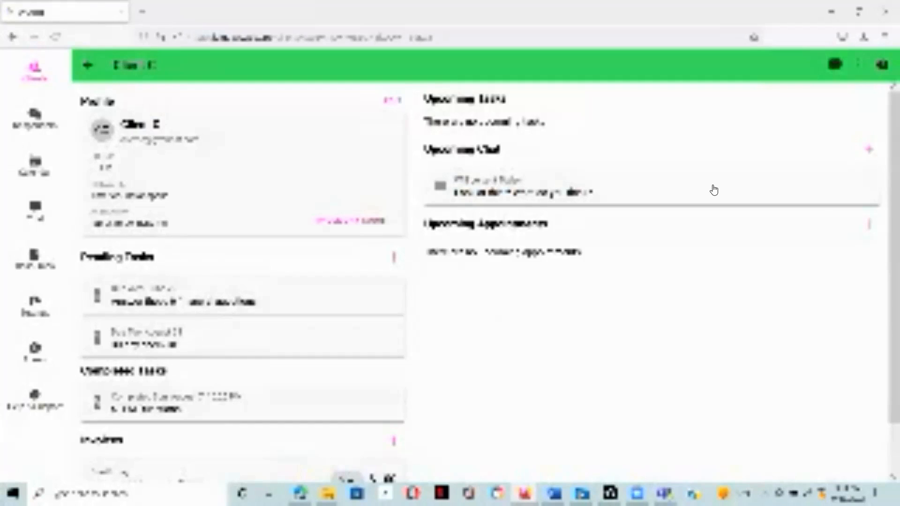
# Open the chat area to view Client C's conversation with the scheduled message.
pyautogui.click(33, 208)
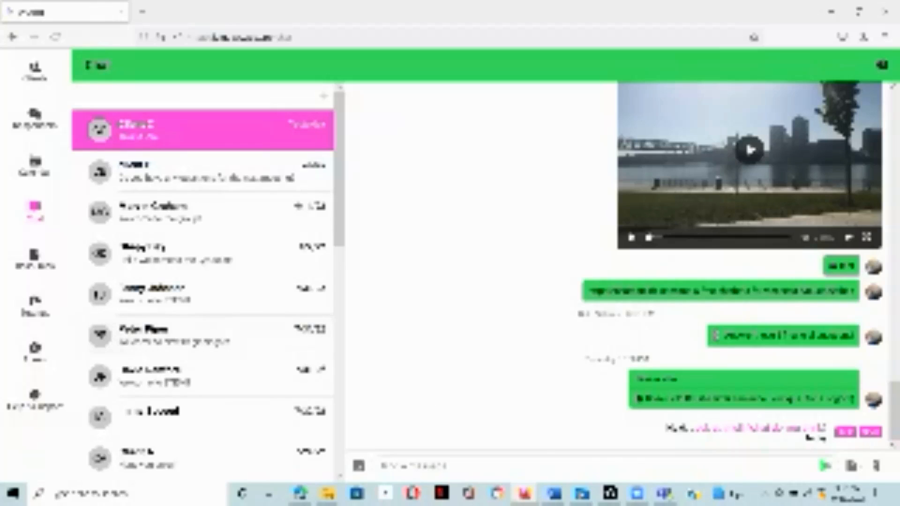
pyautogui.moveTo(637, 493)
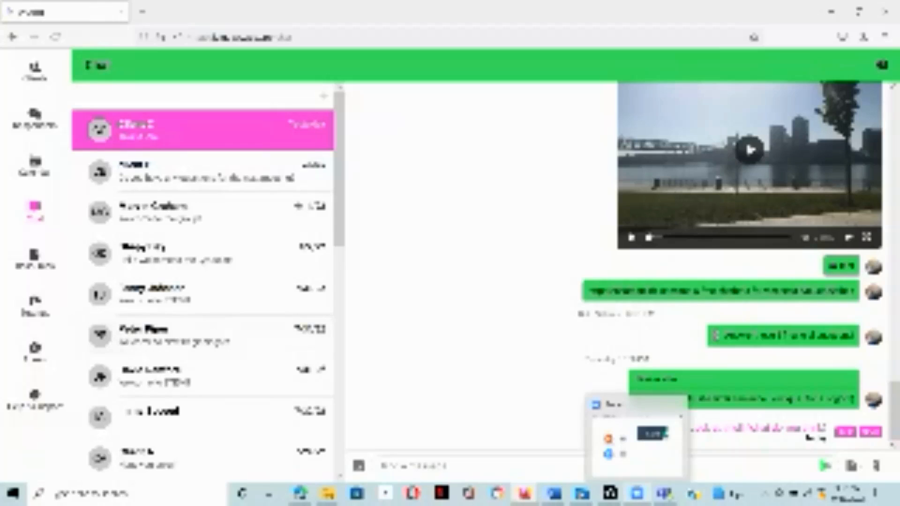
pyautogui.press('Escape')
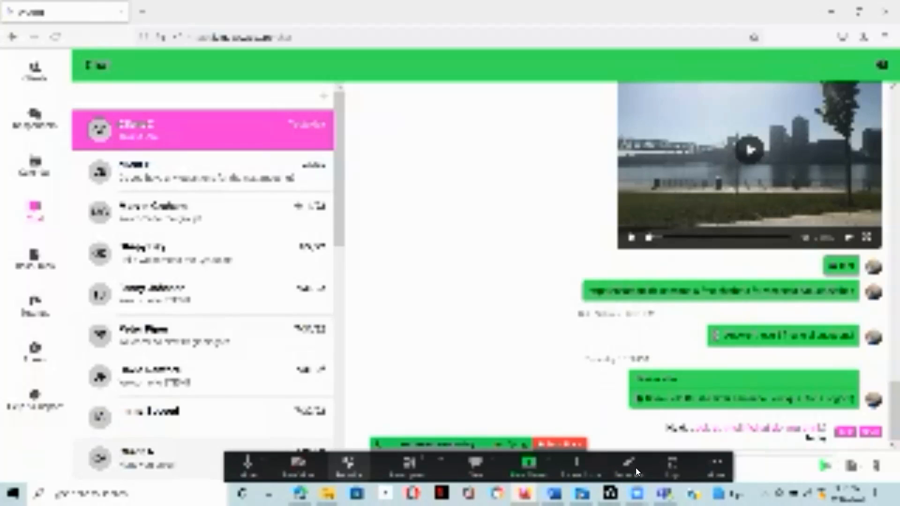
pyautogui.click(711, 461)
pyautogui.click(712, 183)
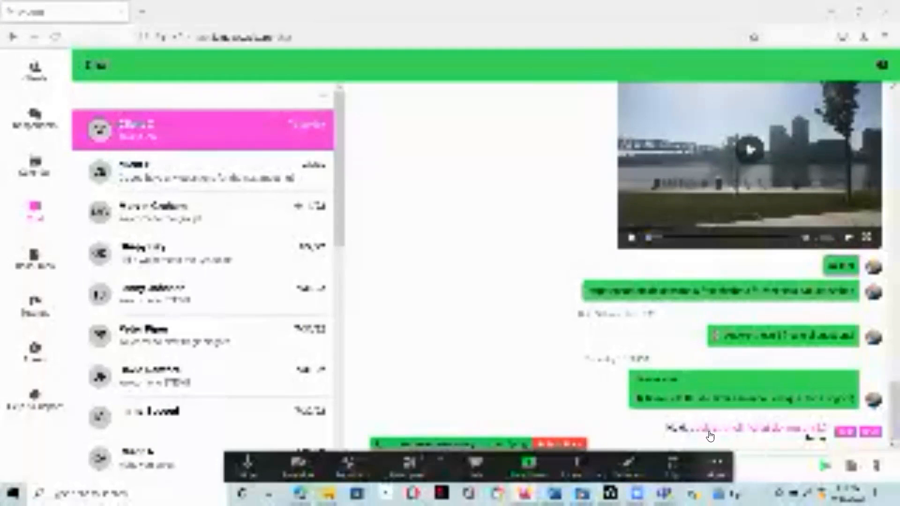
pyautogui.click(709, 462)
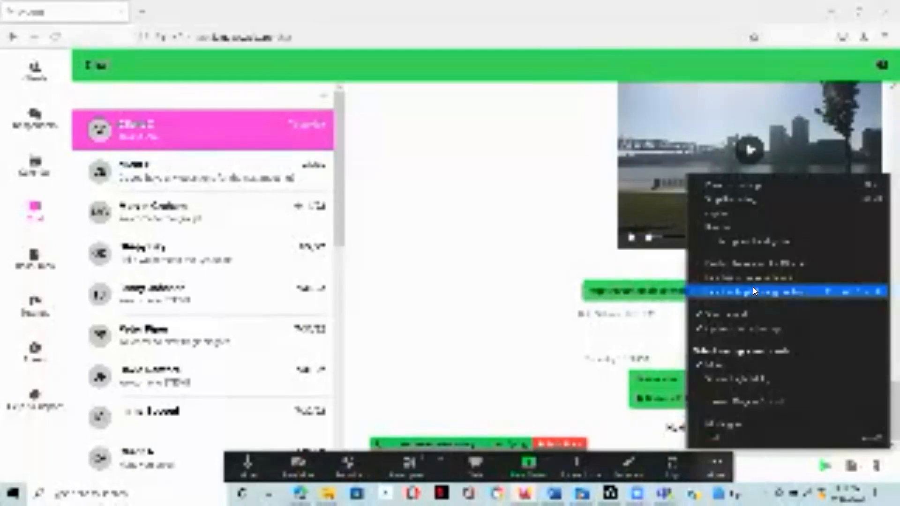
pyautogui.click(753, 290)
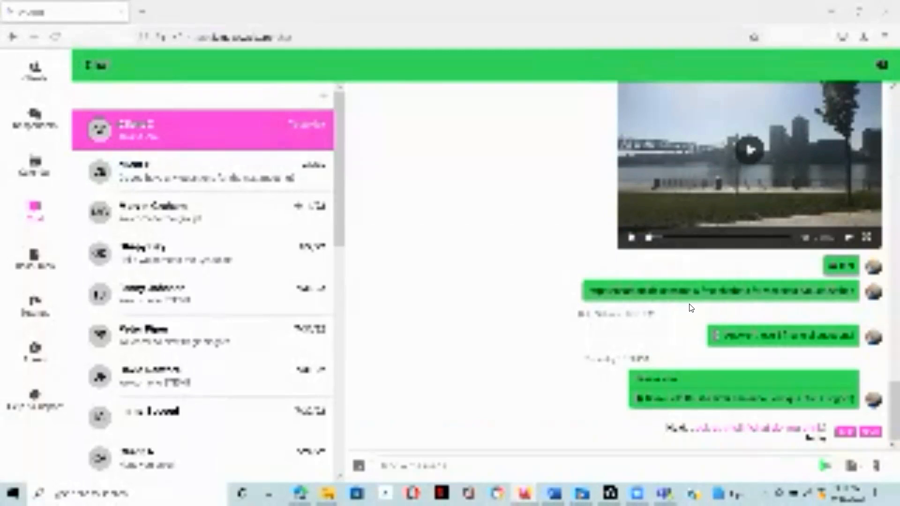
# Return to Client C's page from the client list, examine the form for adding an appointment and close it without saving.
pyautogui.click(35, 74)
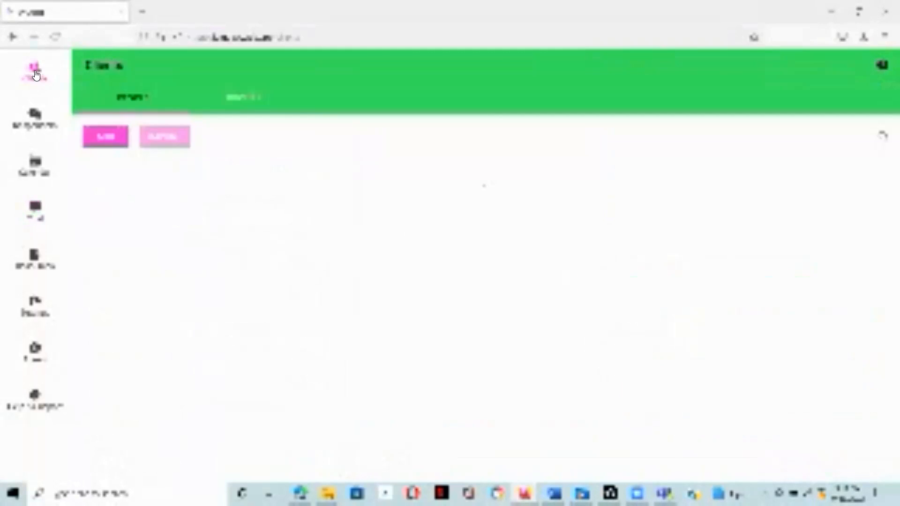
pyautogui.click(413, 265)
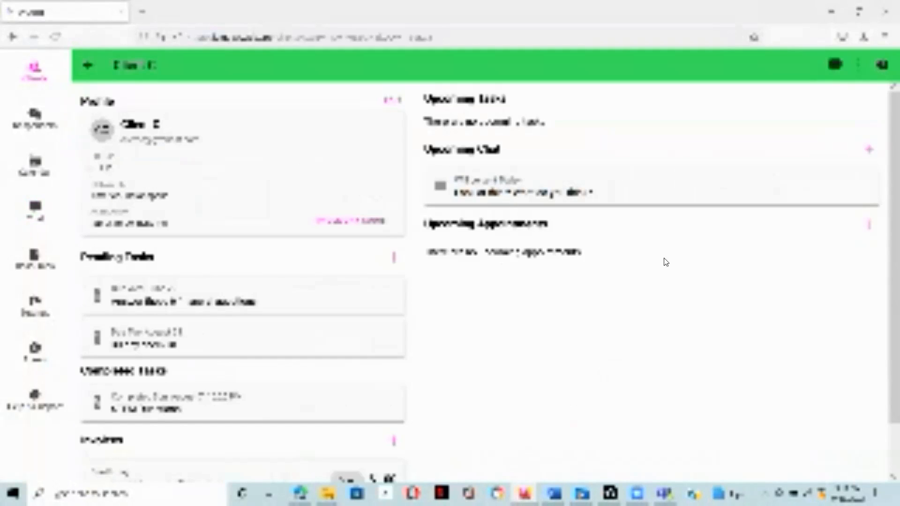
pyautogui.click(866, 230)
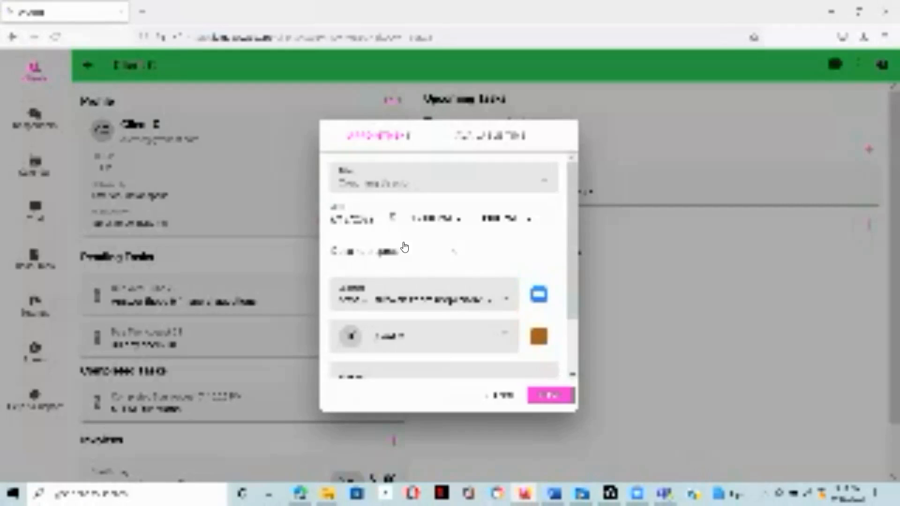
pyautogui.scroll(-1, 505, 262)
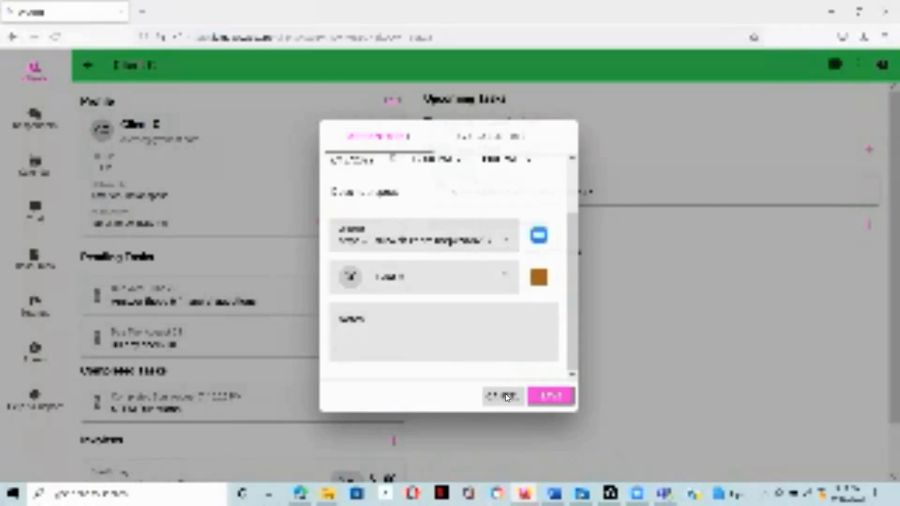
pyautogui.click(505, 396)
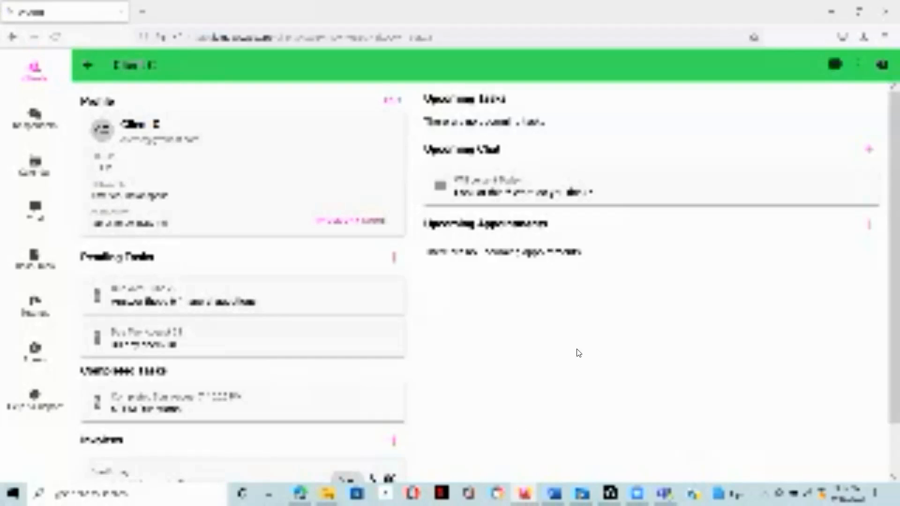
pyautogui.moveTo(706, 461)
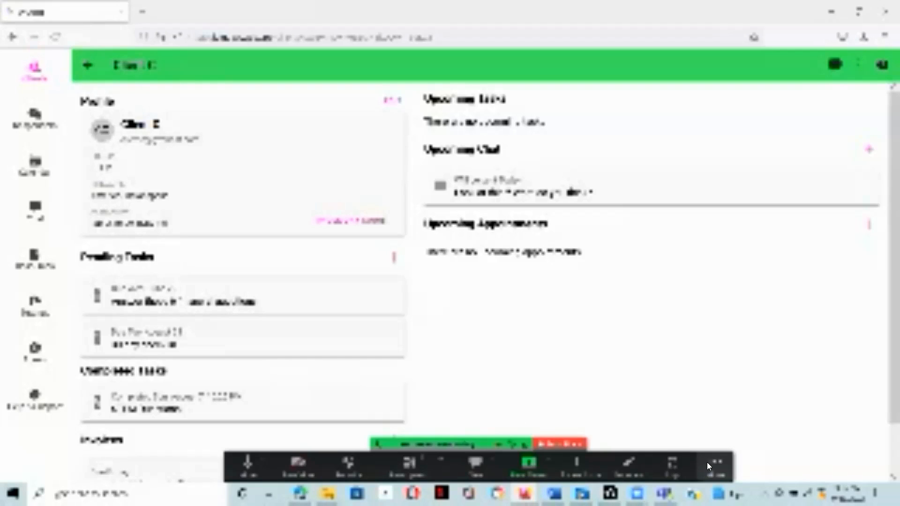
pyautogui.click(707, 462)
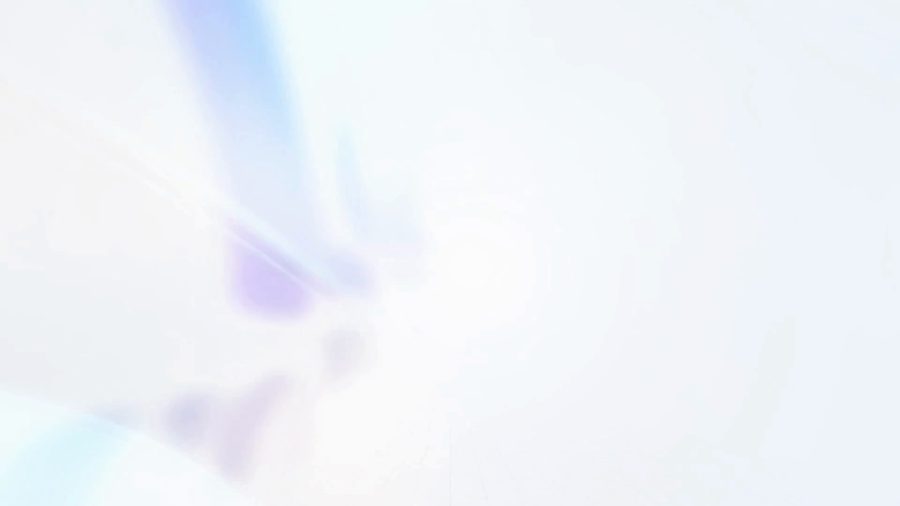